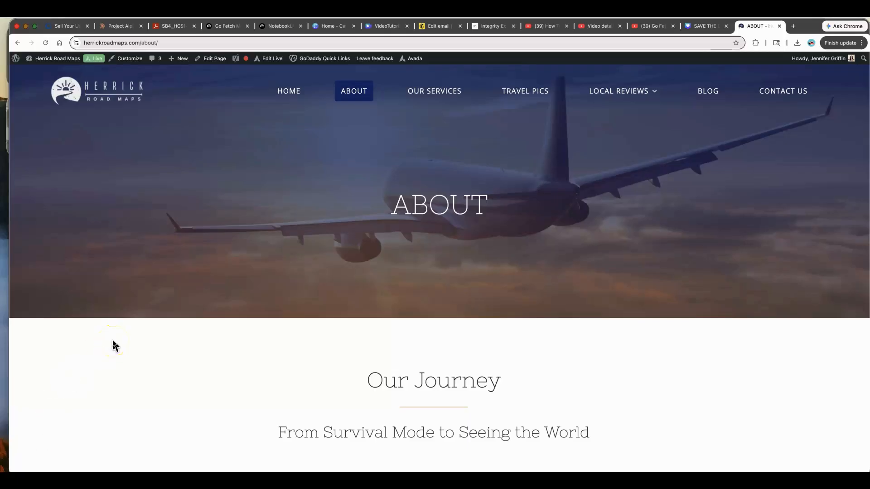
Step: Open the About page for live editing and bring up the options of the tabs element under Our Promise
scroll(113, 344, "down", 20)
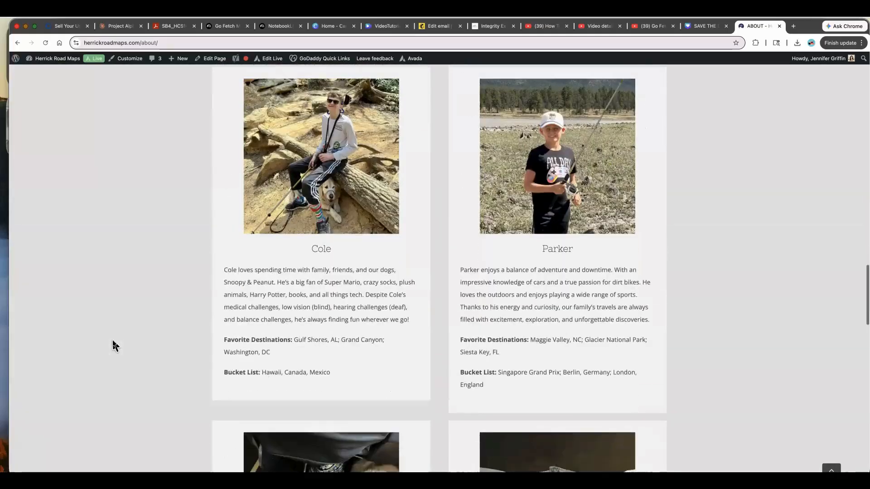
scroll(114, 345, "down", 20)
scroll(114, 345, "up", 1)
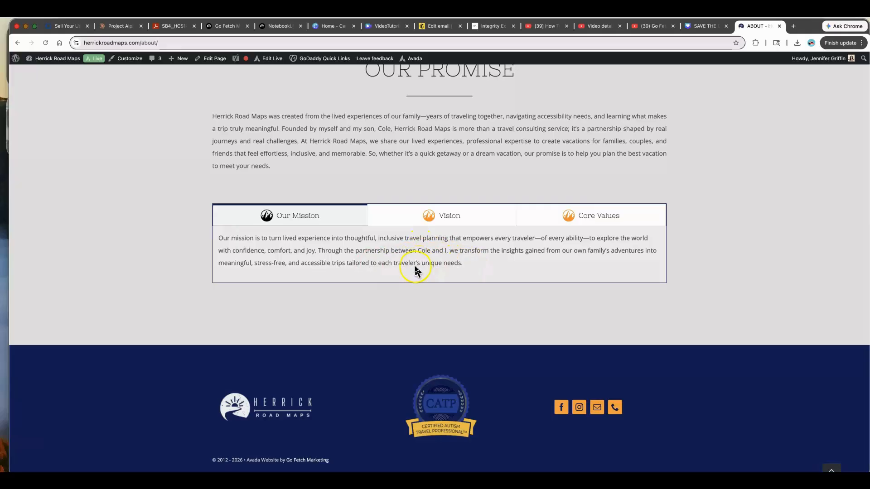
left_click(270, 61)
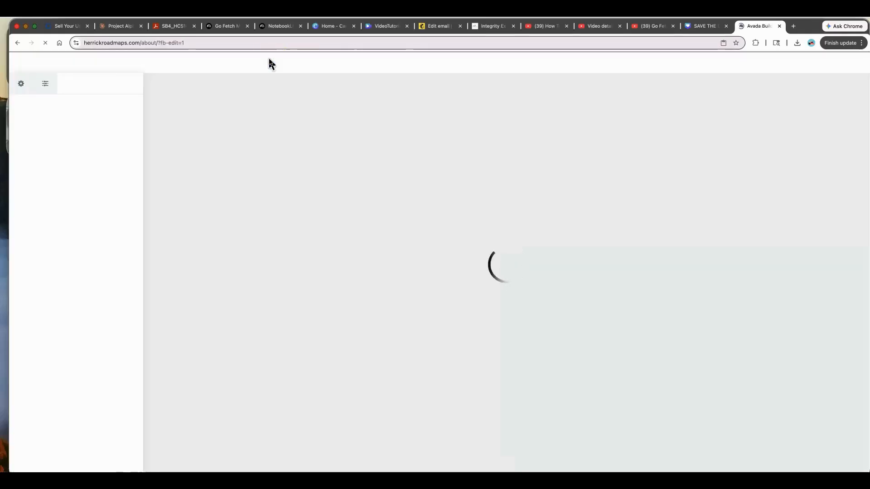
scroll(326, 163, "down", 20)
scroll(329, 161, "down", 15)
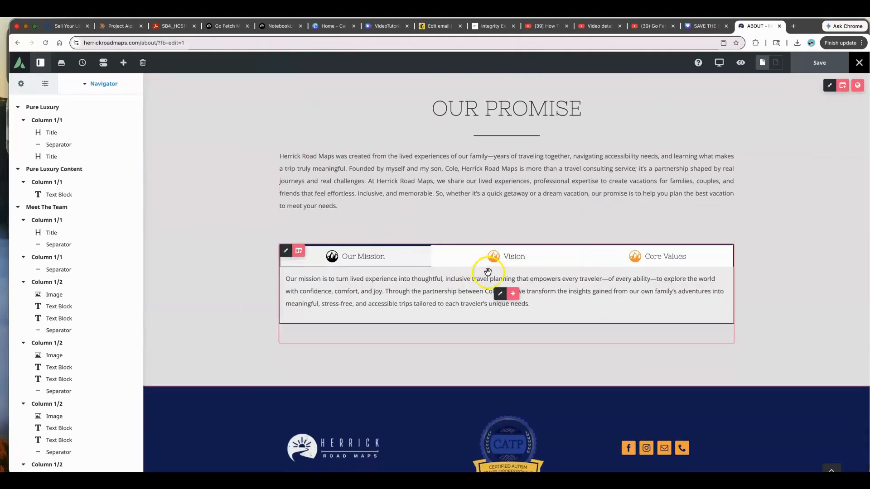
left_click(501, 296)
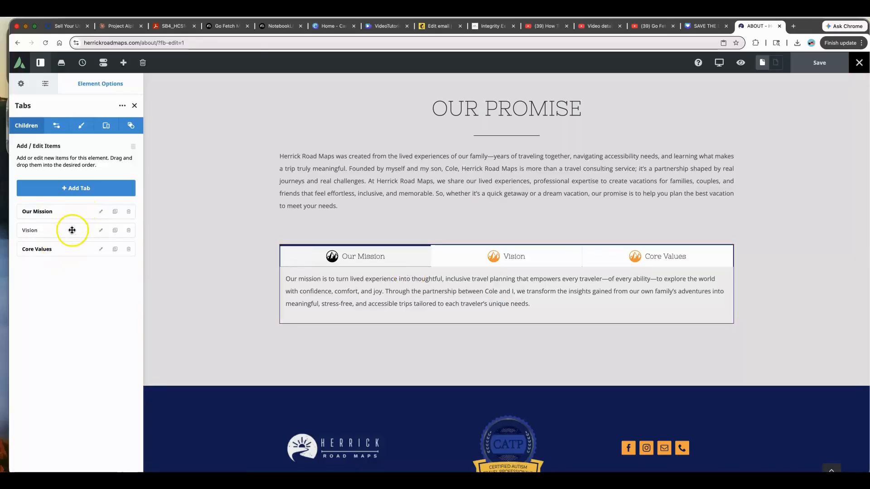
Step: Add the word TEST at the end of the Inclusion paragraph in the Core Values tab's content
left_click(101, 249)
scroll(43, 390, "down", 1)
left_click(43, 397)
left_click(22, 392)
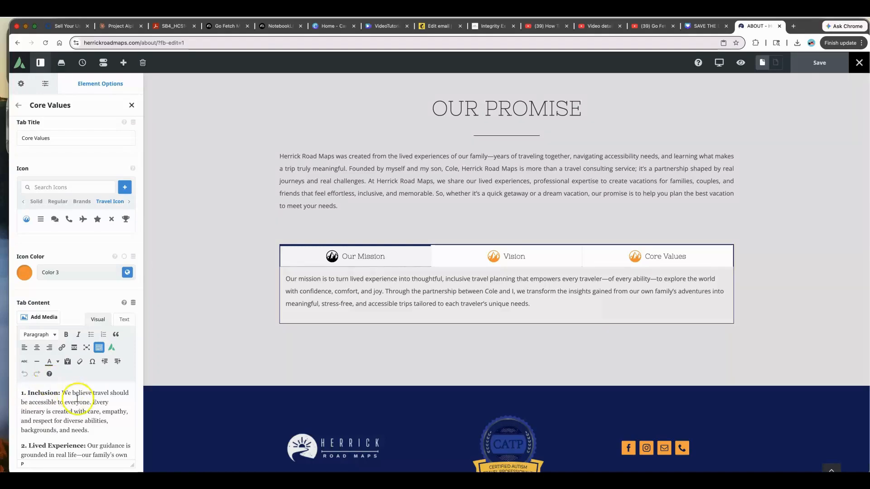
left_click(96, 431)
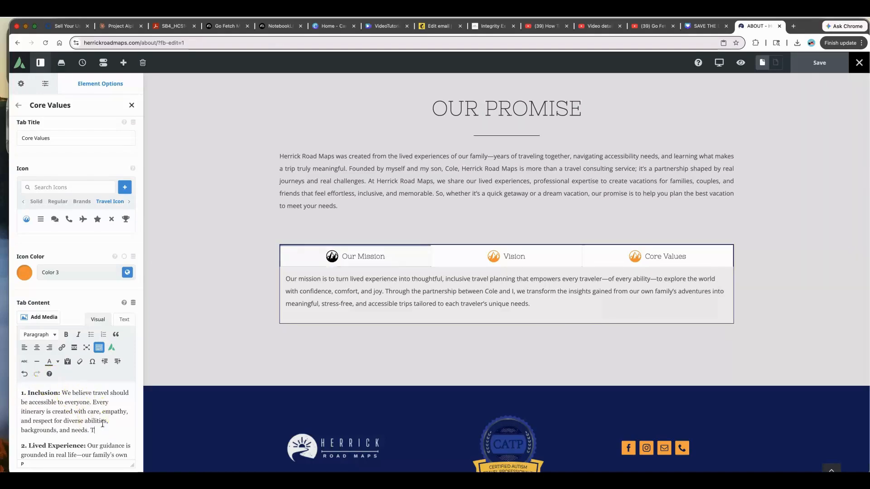
type("TEST")
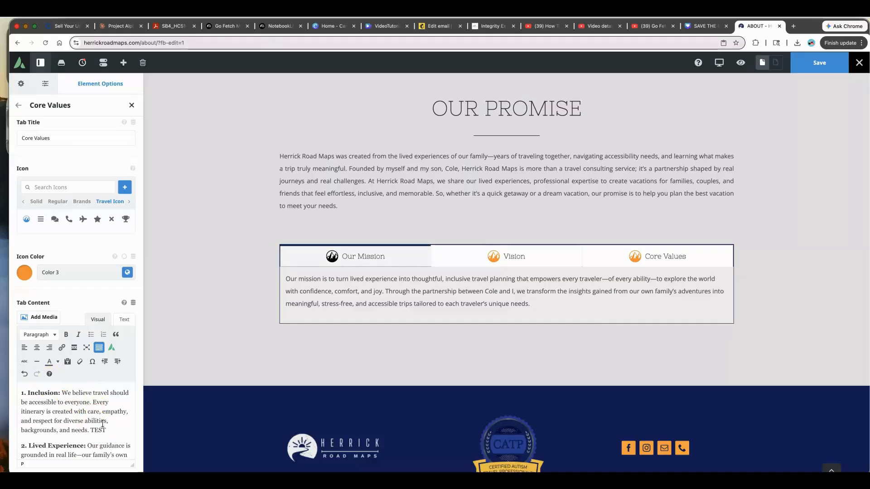
Step: Preview the Core Values tab on the page canvas and check the end of its Inclusion paragraph
left_click(648, 258)
scroll(449, 322, "down", 6)
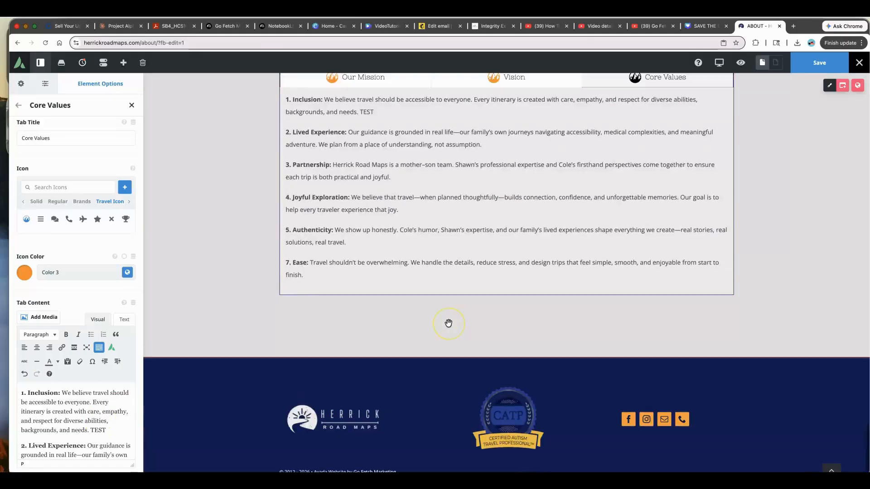
scroll(449, 323, "up", 4)
scroll(448, 323, "up", 1)
left_click(364, 206)
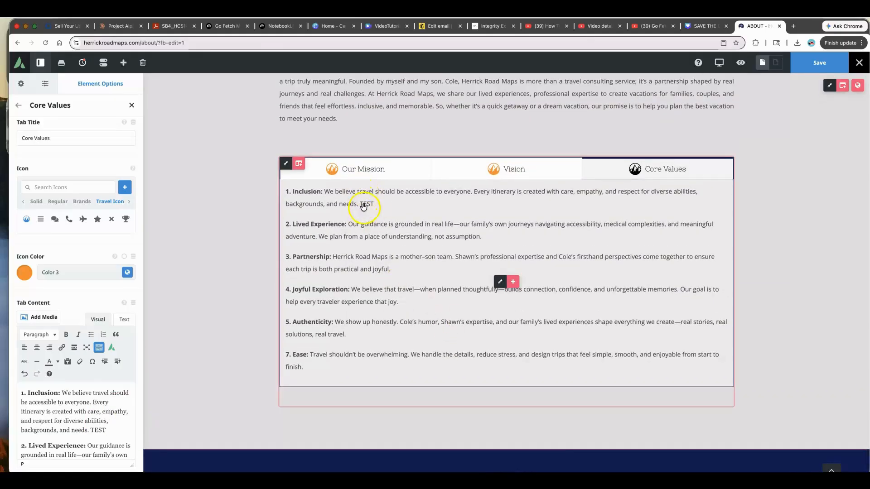
left_click(111, 431)
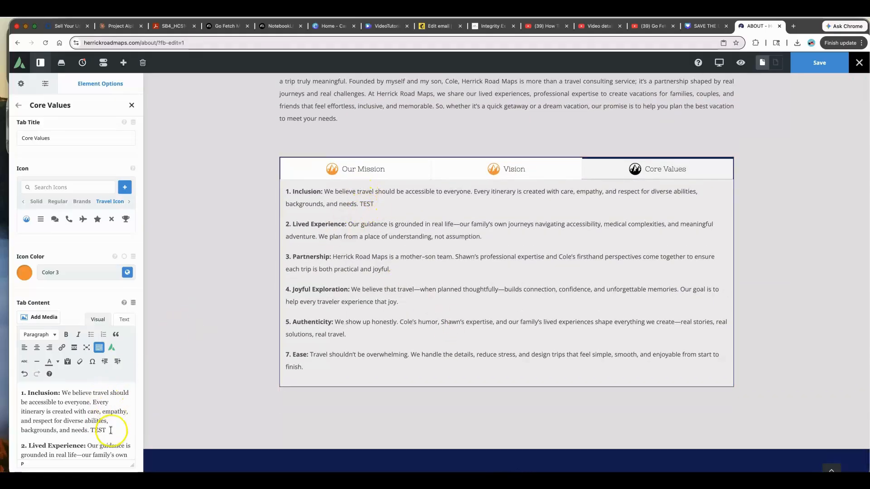
Step: Return to the tabs element's item list, then save the About page and exit to the page front end
left_click(20, 109)
left_click(348, 175)
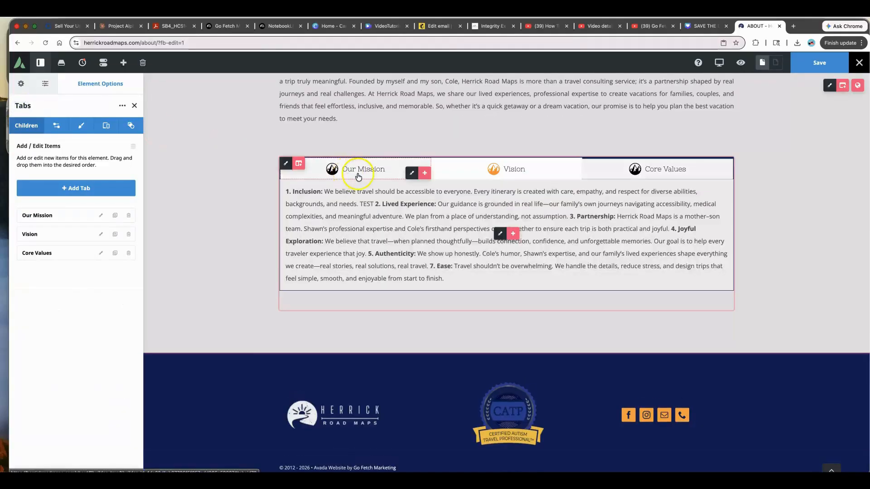
left_click(818, 67)
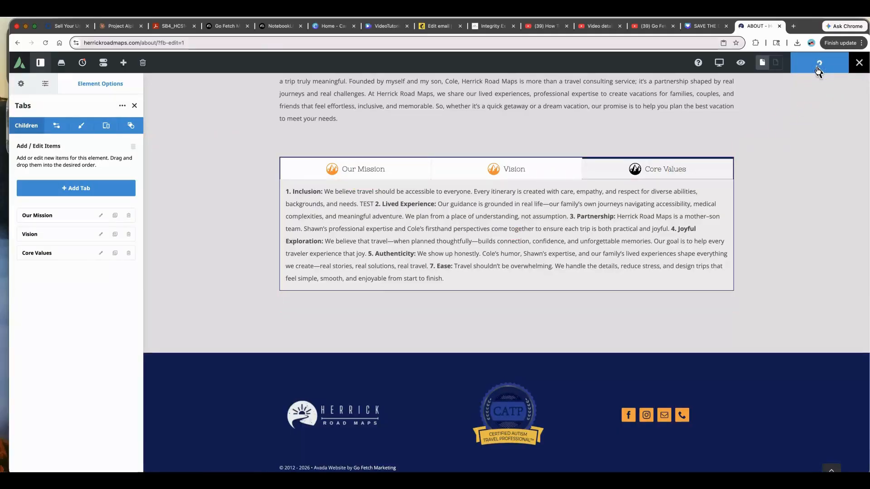
left_click(858, 64)
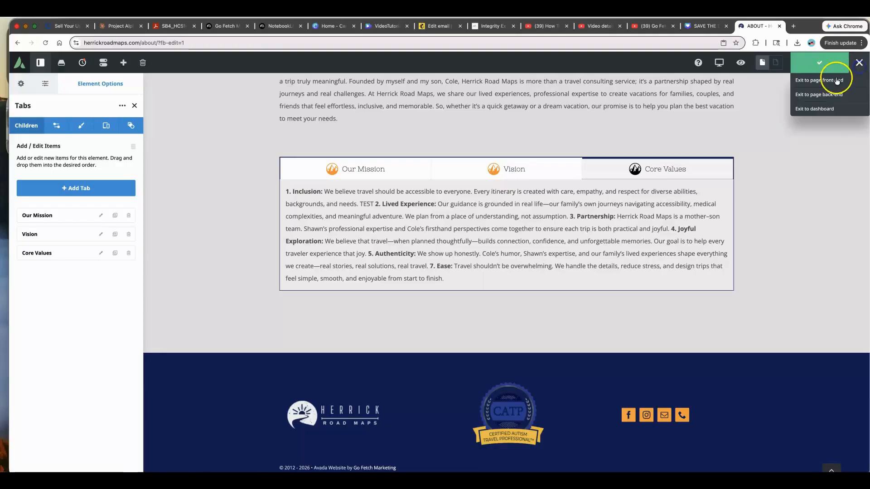
left_click(836, 79)
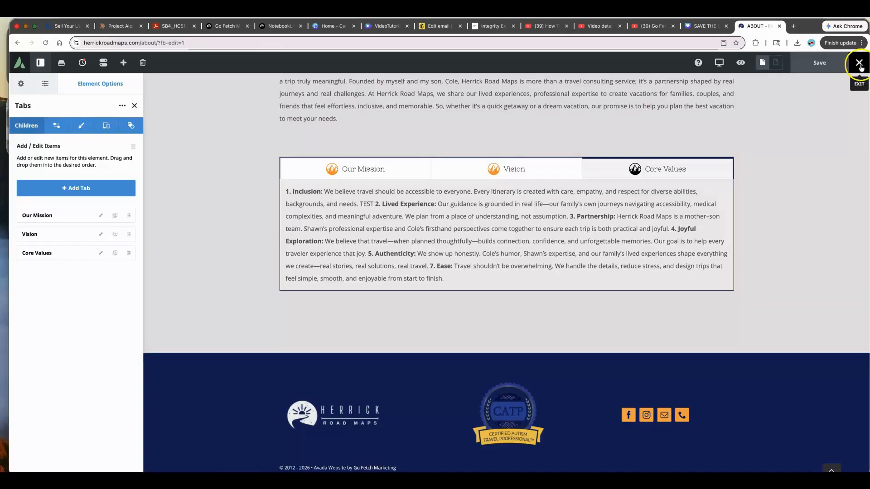
left_click(859, 64)
left_click(824, 85)
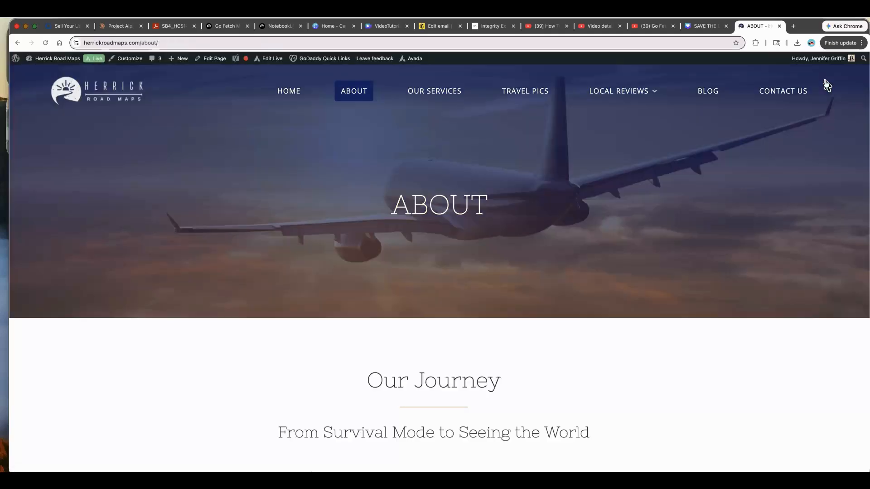
Step: Check the published About page's Core Values tab for the added word TEST
left_click(606, 229)
scroll(606, 229, "down", 20)
scroll(606, 231, "down", 5)
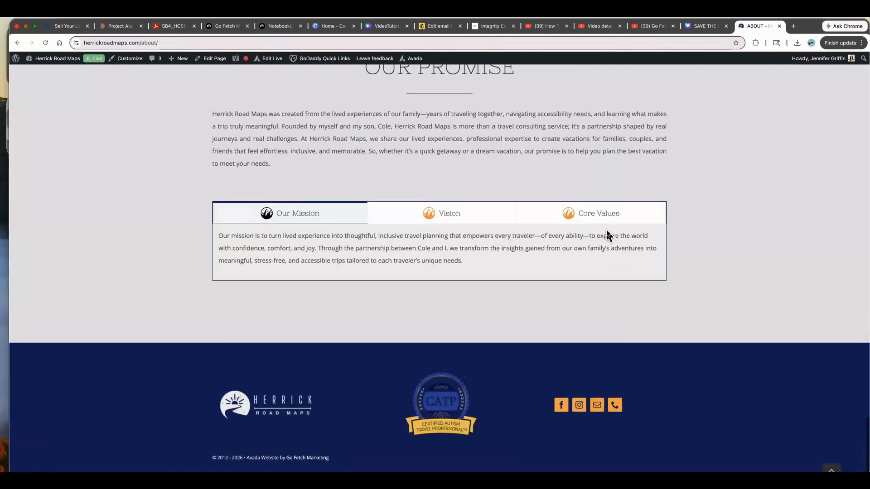
left_click(608, 218)
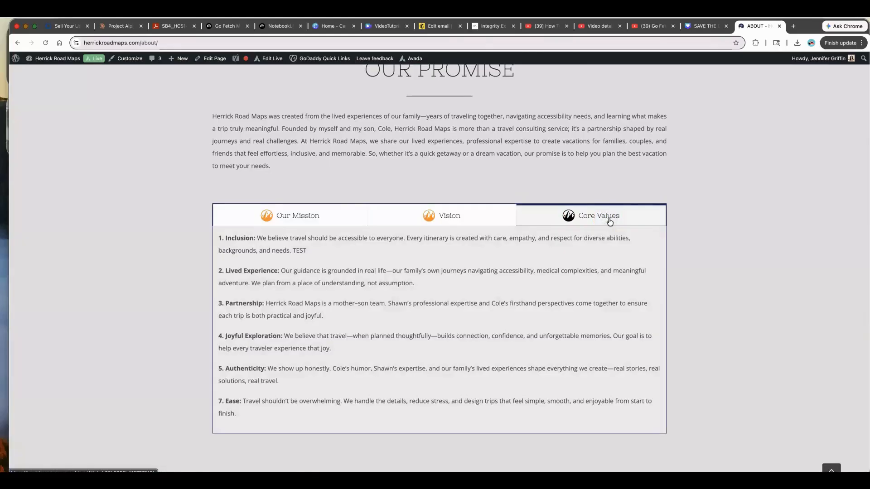
left_click_drag(291, 252, 308, 249)
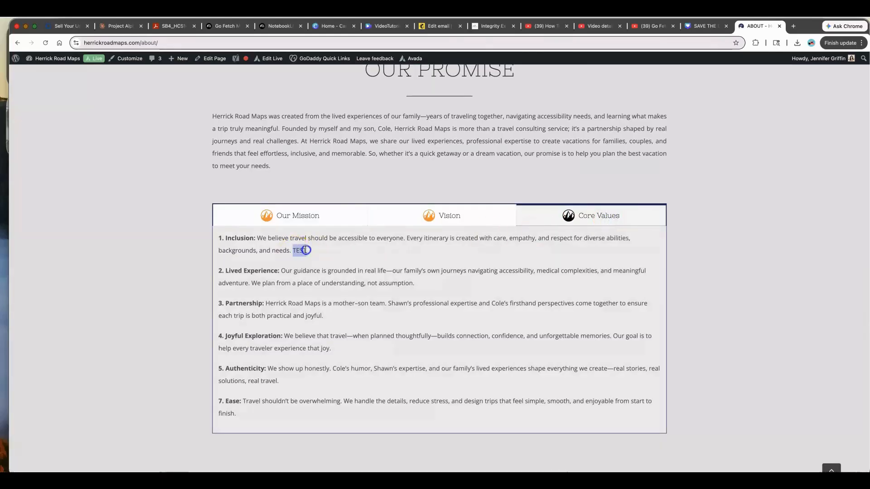
left_click(347, 255)
Step: Reopen the About page for live editing and delete TEST from the Inclusion paragraph in the Core Values tab
mouse_move(272, 60)
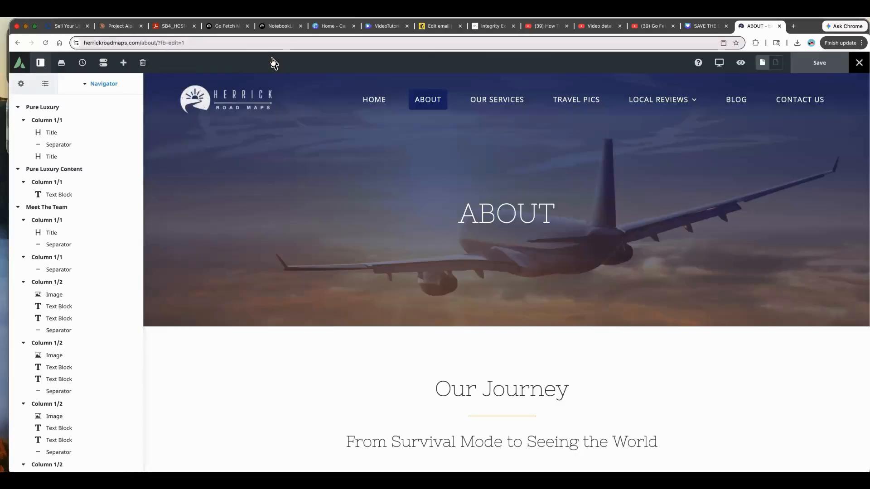
left_click(287, 184)
scroll(288, 184, "down", 15)
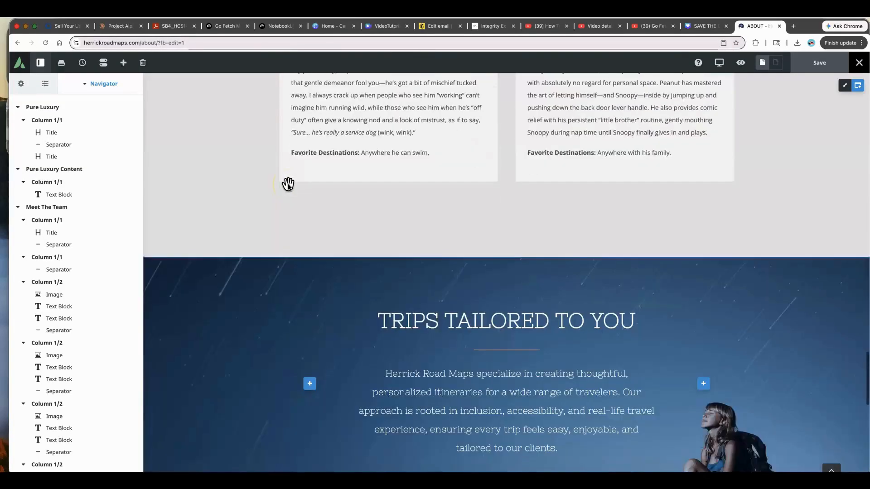
scroll(288, 185, "down", 10)
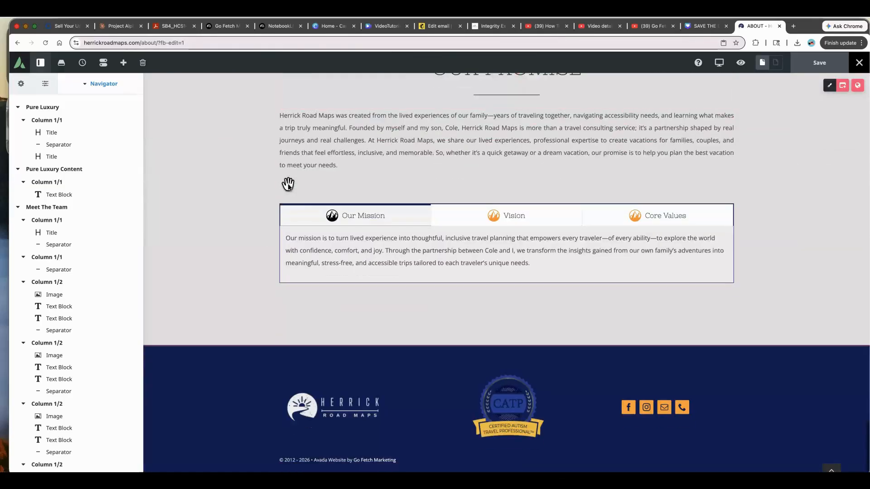
left_click(499, 253)
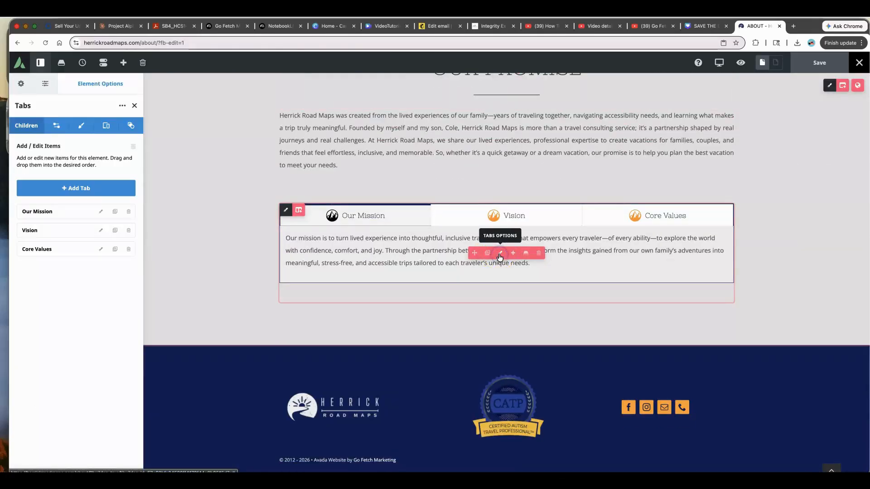
left_click(100, 250)
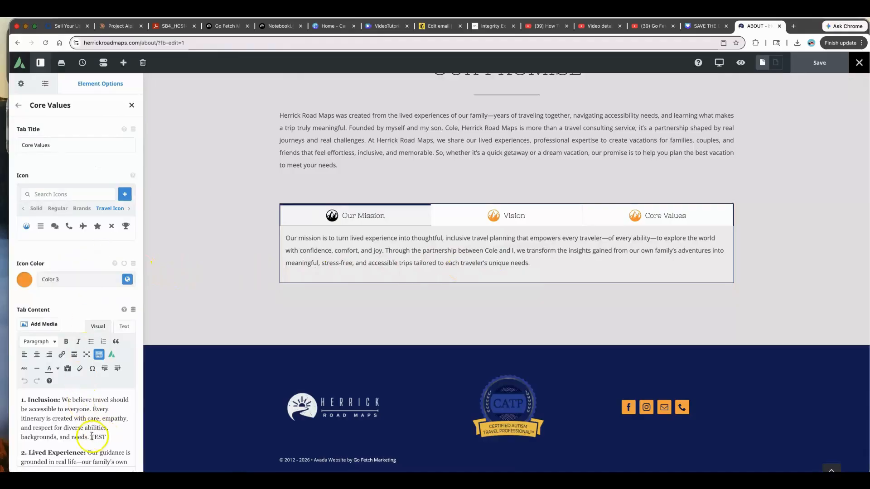
double_click(93, 437)
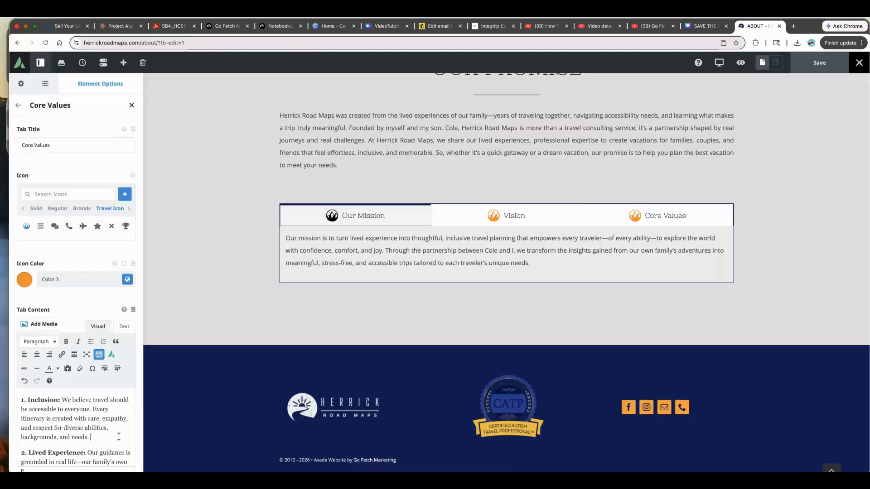
Step: Save the About page and exit to the page front end
left_click(815, 65)
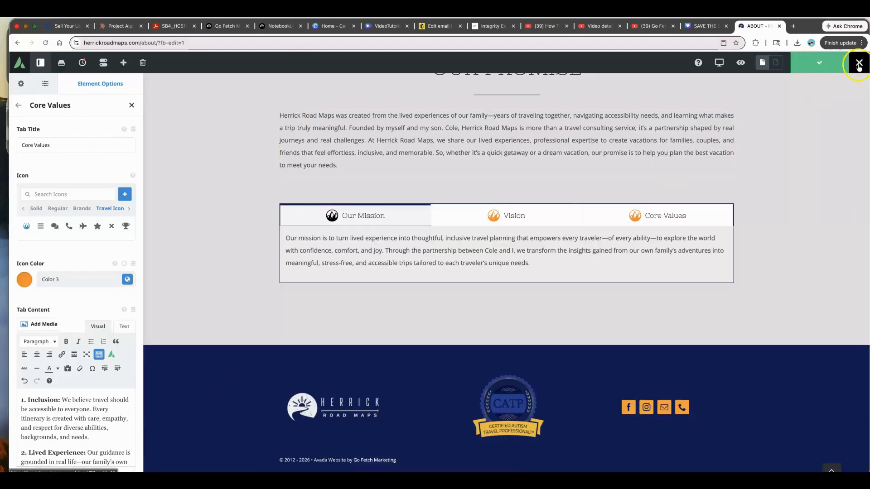
mouse_move(859, 63)
left_click(838, 81)
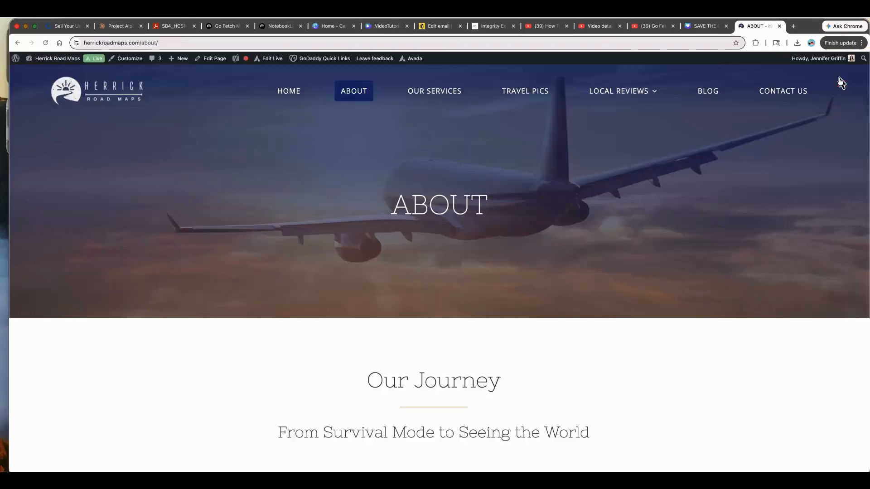
Step: Check the Inclusion paragraph in the Core Values tab on the published About page
scroll(547, 176, "down", 10)
scroll(550, 177, "down", 20)
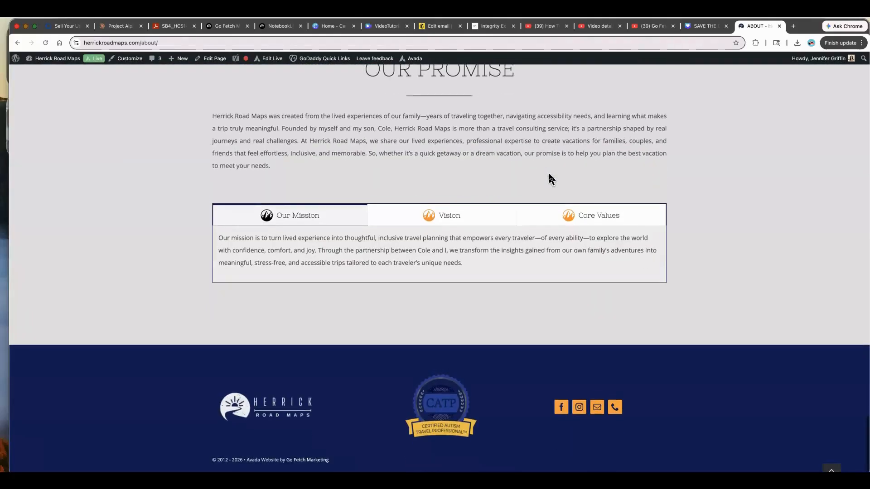
left_click(572, 217)
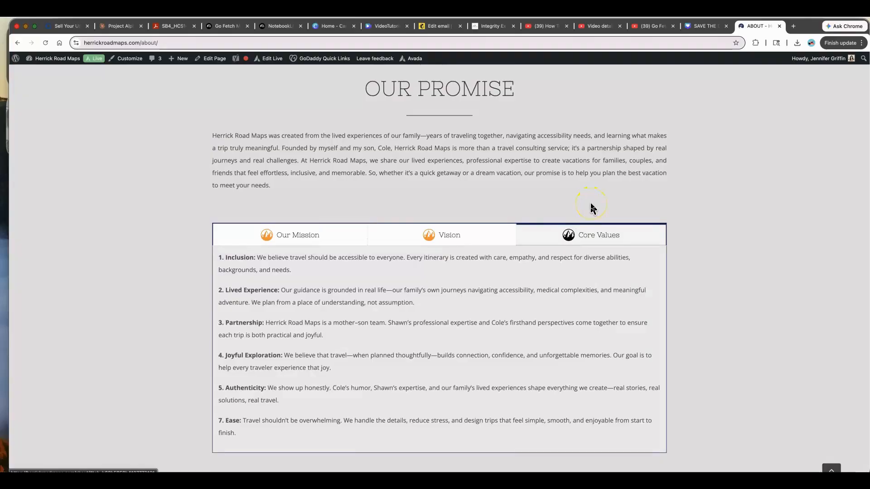
Step: Go to the Our Services page, review it down to Our Planning Process, and open it for live editing
scroll(591, 206, "up", 15)
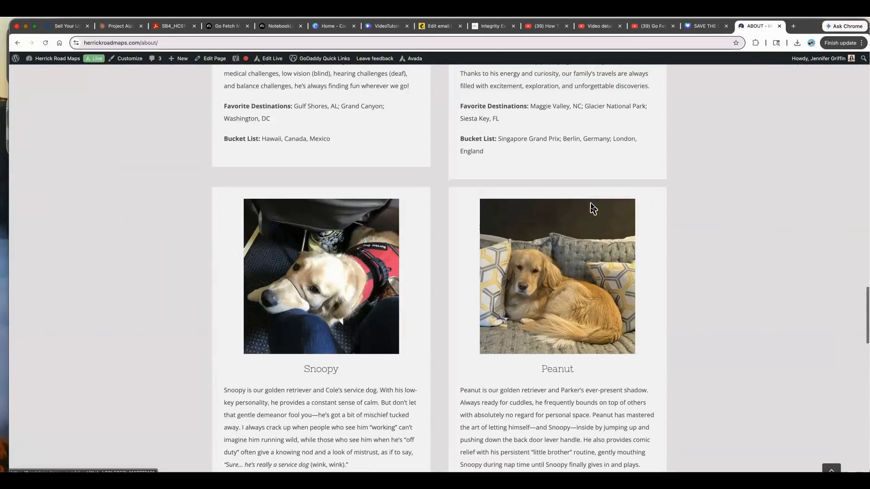
scroll(592, 208, "up", 15)
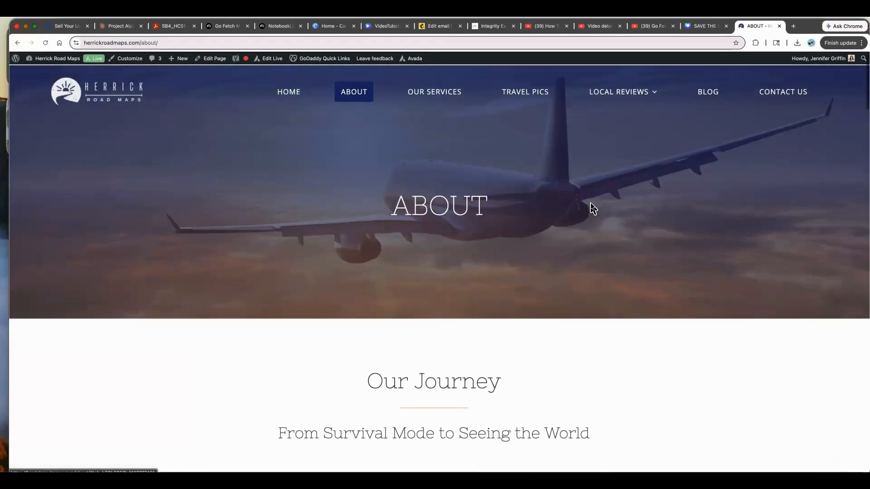
left_click(434, 93)
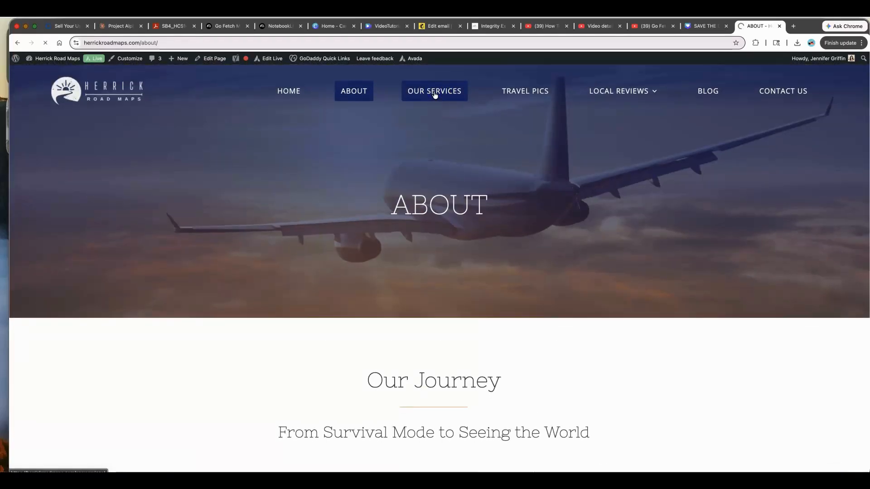
scroll(399, 226, "down", 6)
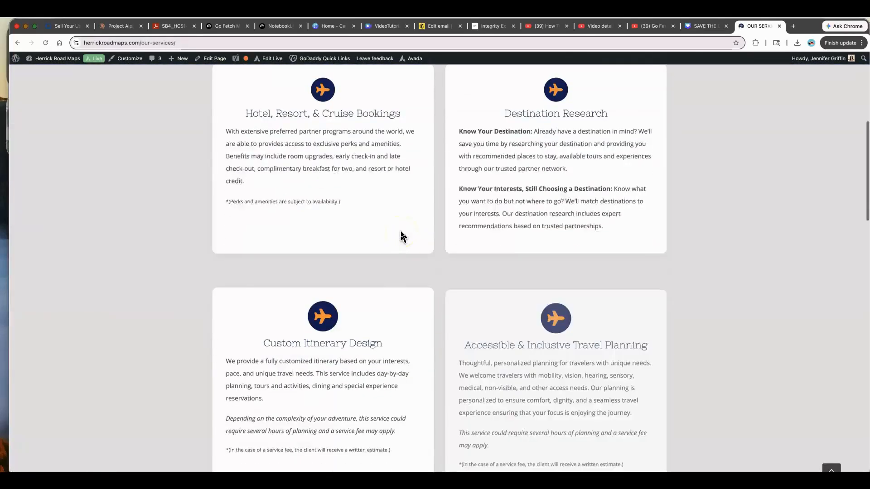
scroll(401, 236, "down", 12)
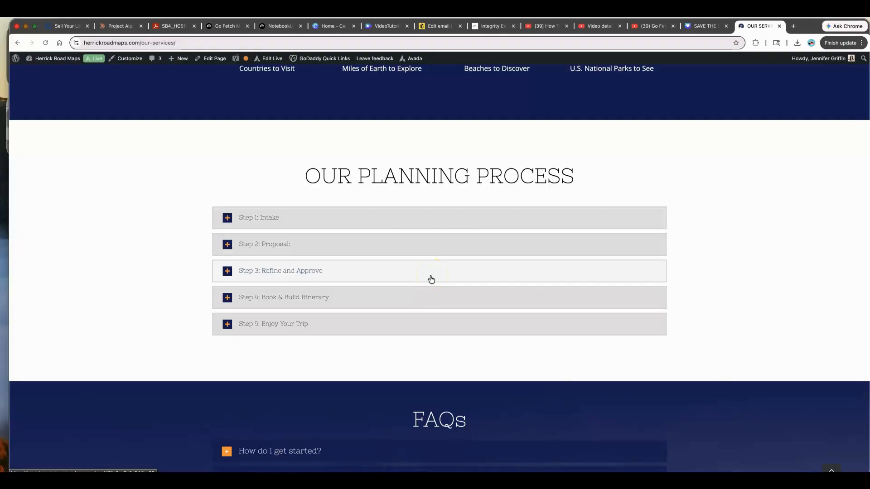
mouse_move(269, 58)
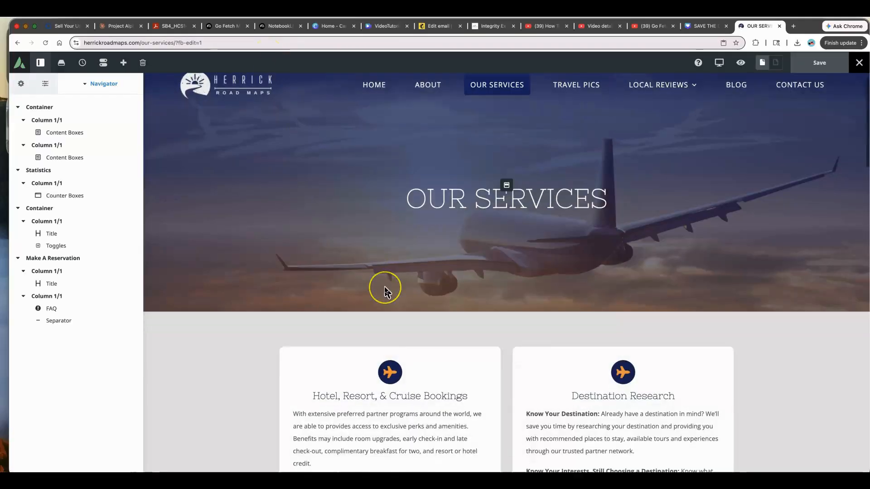
Step: Open the options of the Our Planning Process toggles and view the content of the Step 1: Intake toggle
scroll(384, 287, "down", 10)
scroll(385, 289, "down", 12)
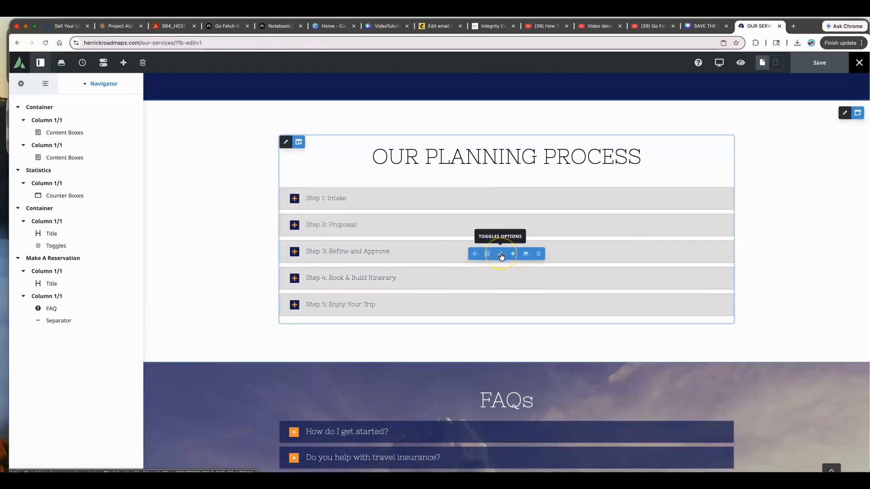
left_click(501, 254)
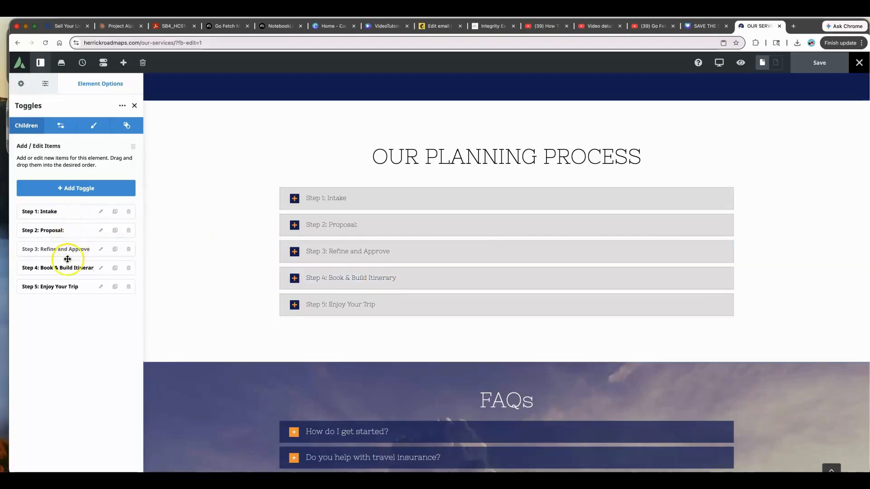
left_click(100, 211)
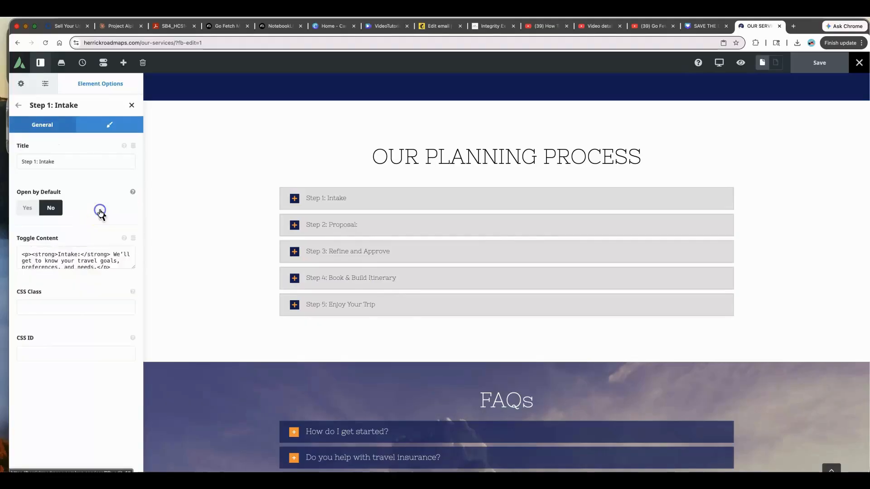
left_click(113, 338)
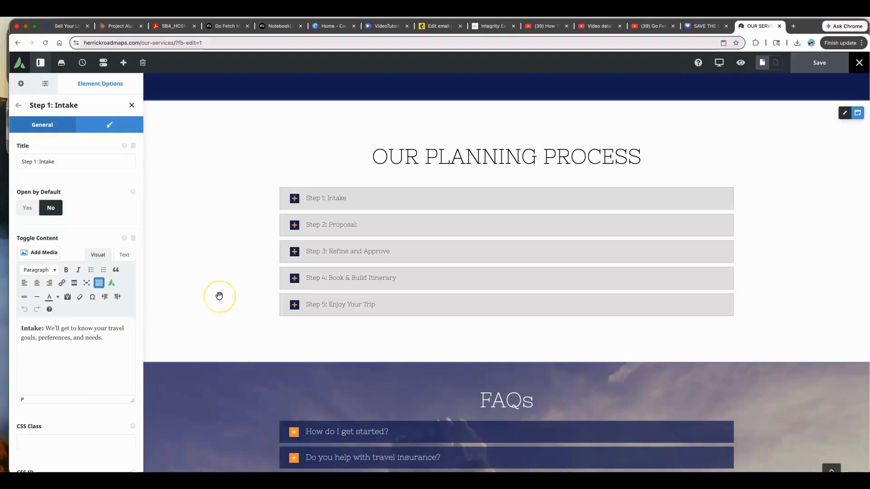
Step: Leave live editing of the Our Services page and return to its front end without saving
scroll(220, 296, "down", 5)
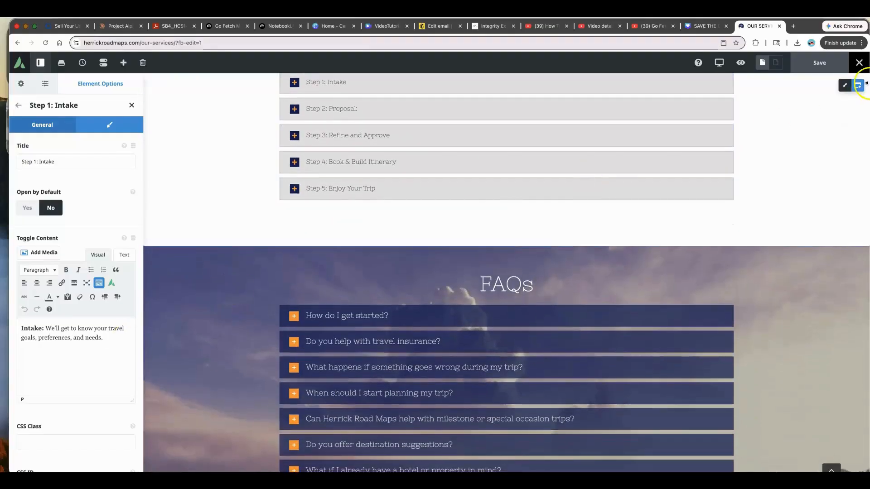
mouse_move(856, 59)
left_click(848, 77)
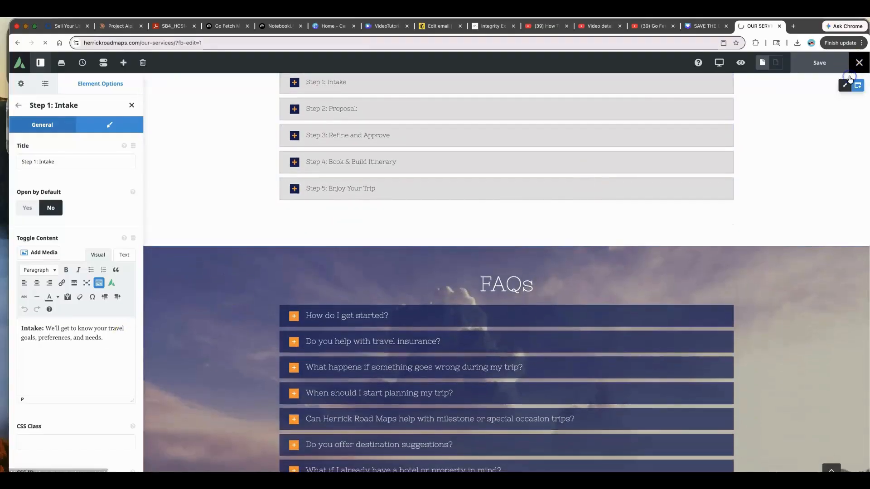
Step: Examine the Our Planning Process toggles and the FAQs section on the published Our Services page
scroll(536, 209, "down", 5)
scroll(535, 211, "down", 15)
scroll(536, 213, "up", 3)
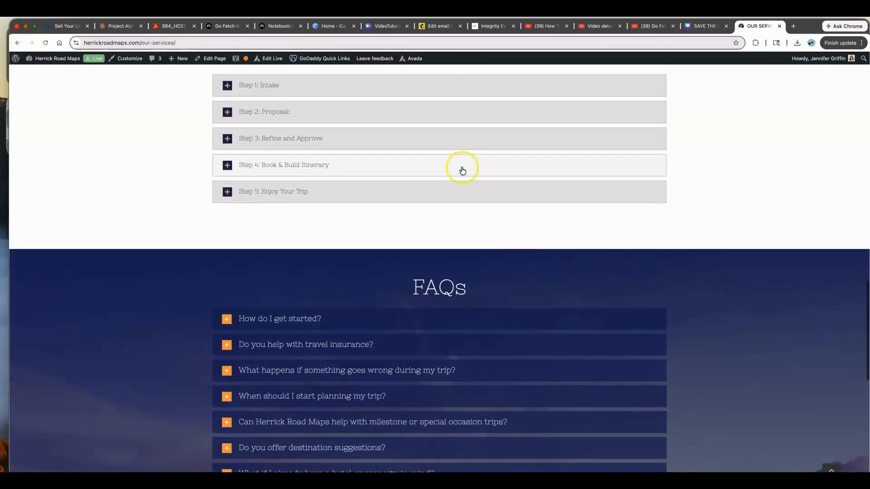
scroll(462, 169, "up", 1)
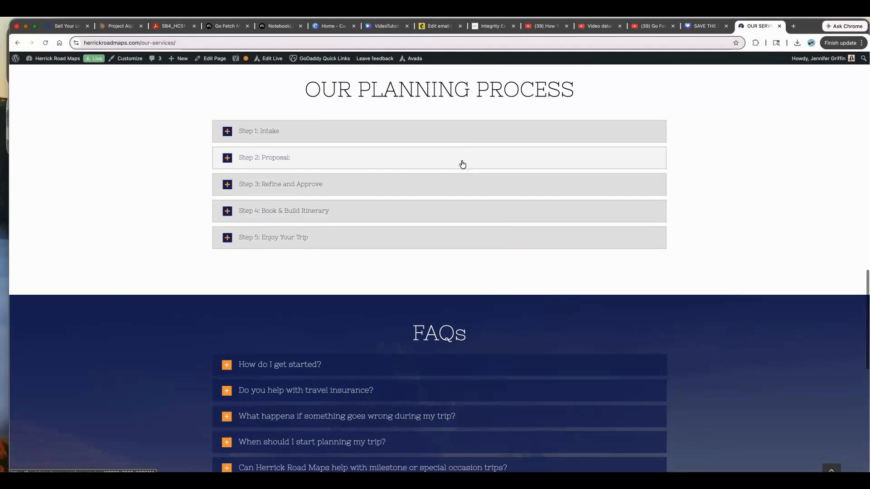
left_click(486, 363)
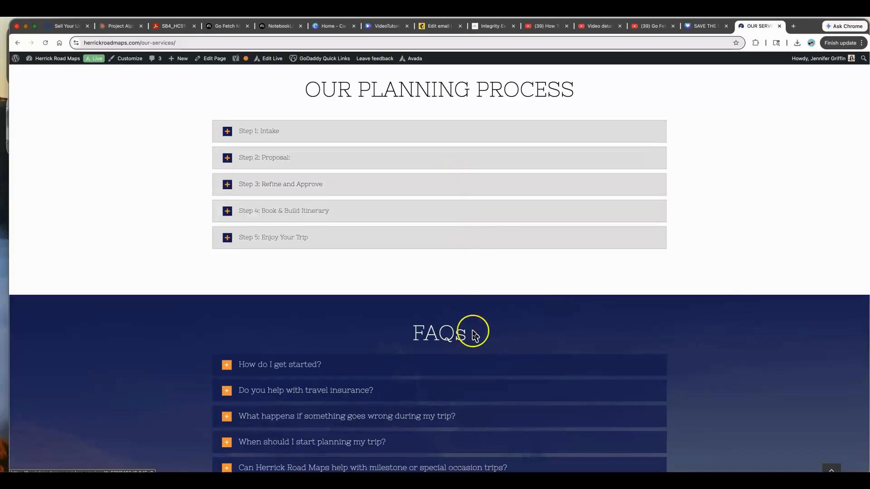
scroll(474, 366, "down", 2)
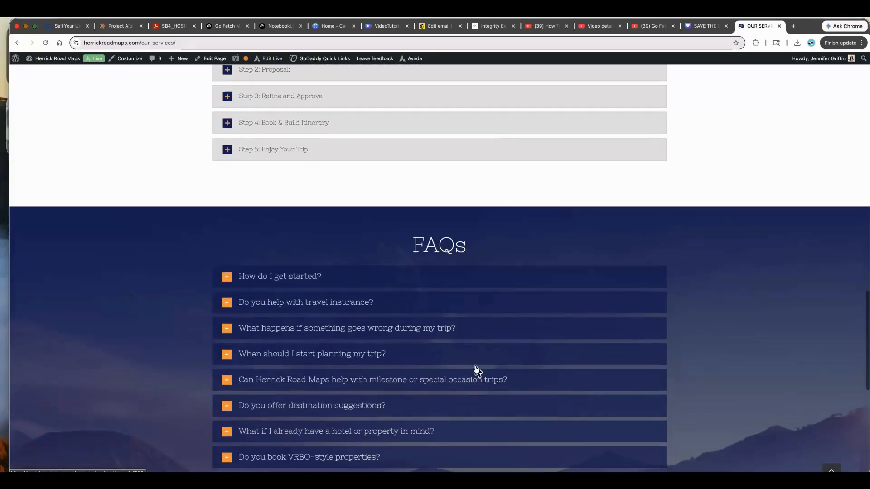
scroll(475, 369, "down", 2)
scroll(475, 369, "down", 1)
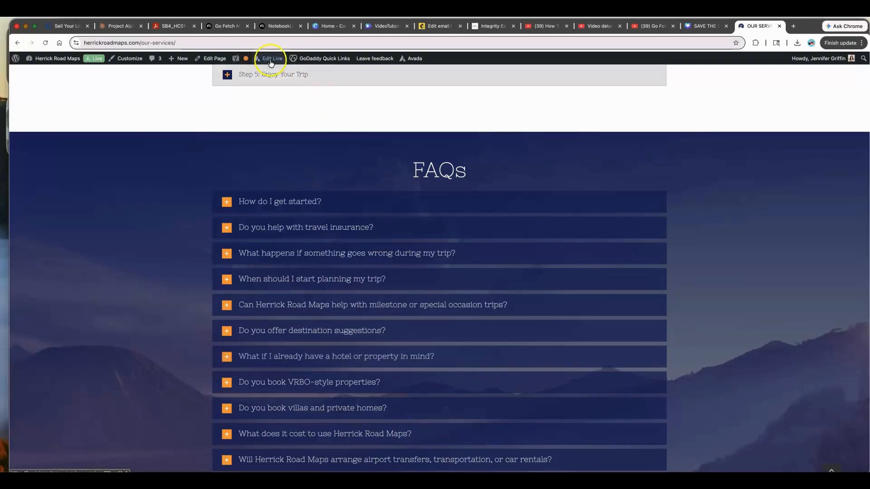
Step: Reopen the Our Services page for live editing and inspect the general and design options of the FAQ element
mouse_move(272, 62)
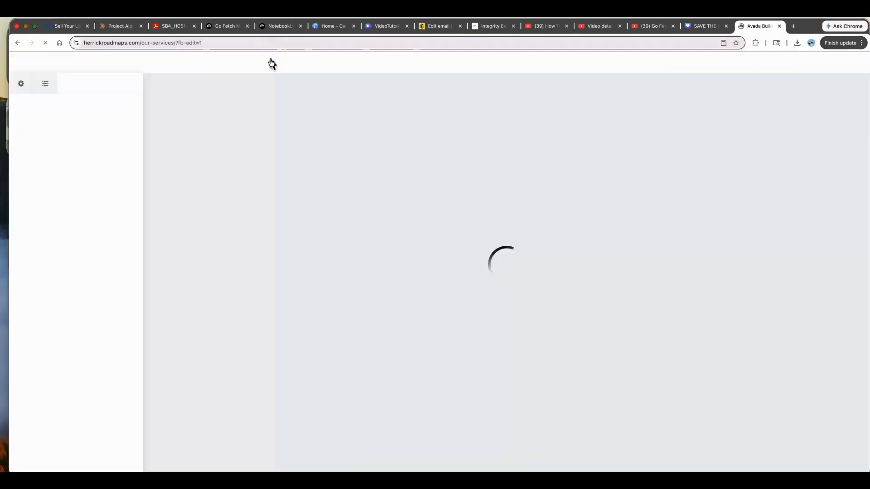
scroll(340, 184, "down", 20)
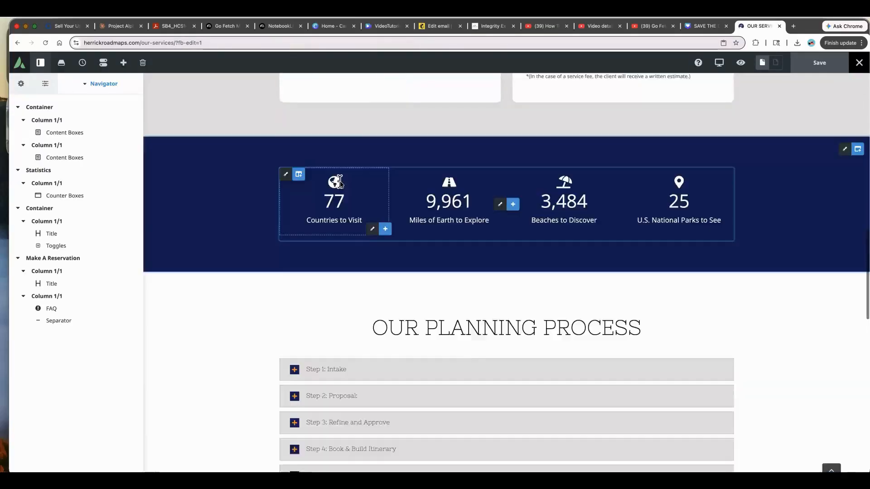
scroll(341, 187, "down", 10)
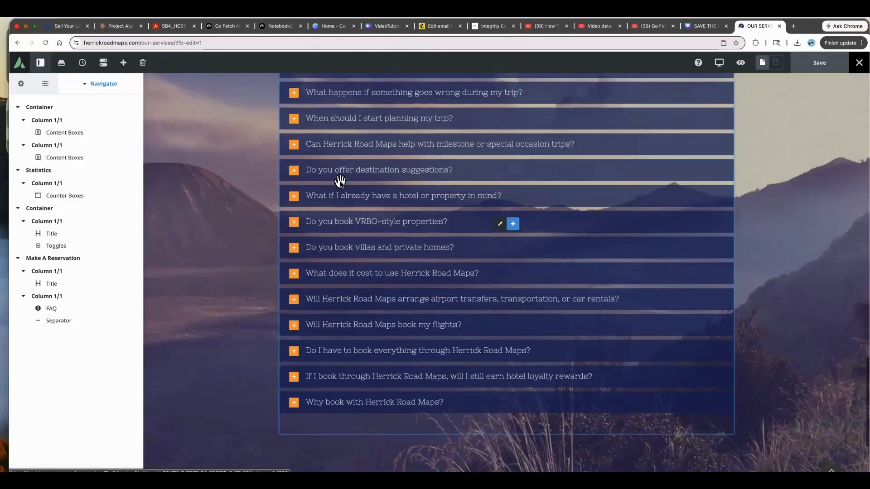
mouse_move(501, 222)
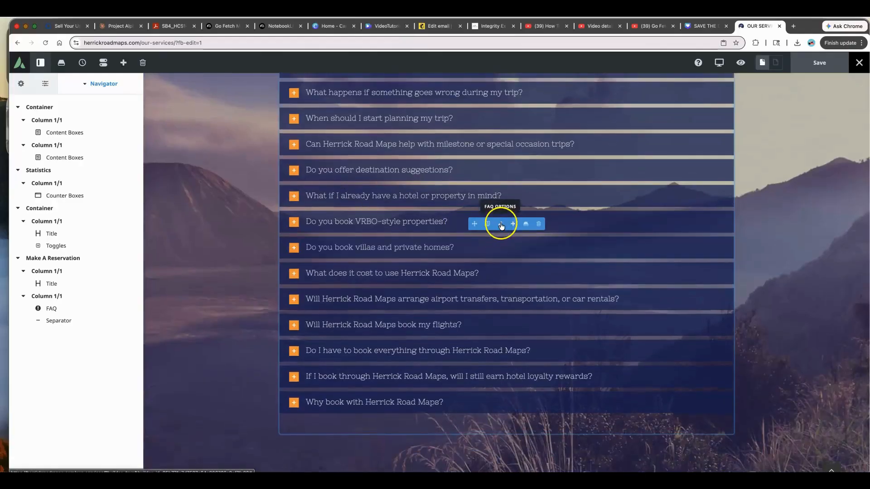
left_click(500, 224)
left_click(500, 225)
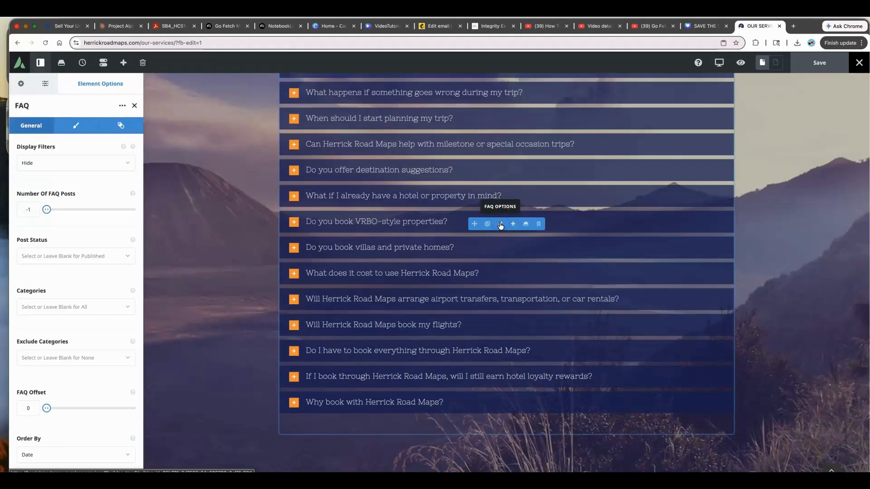
left_click(75, 126)
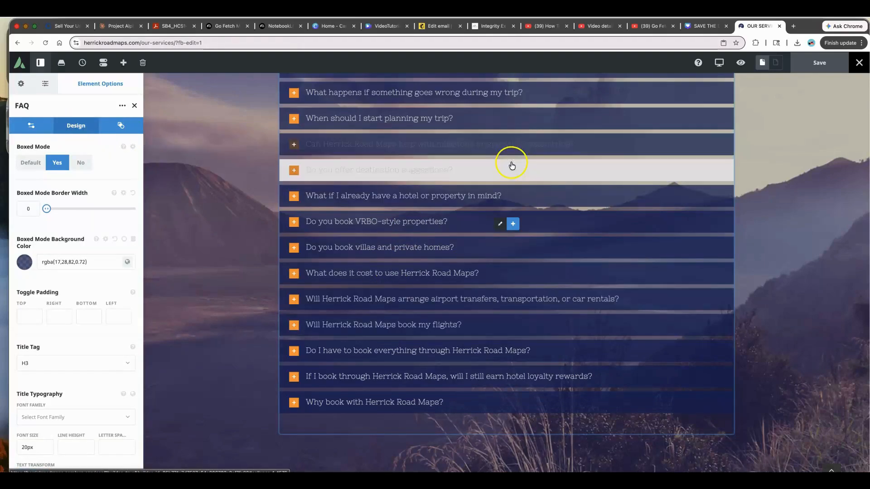
Step: Exit live editing to the page back end and open the site's list of FAQs
mouse_move(852, 68)
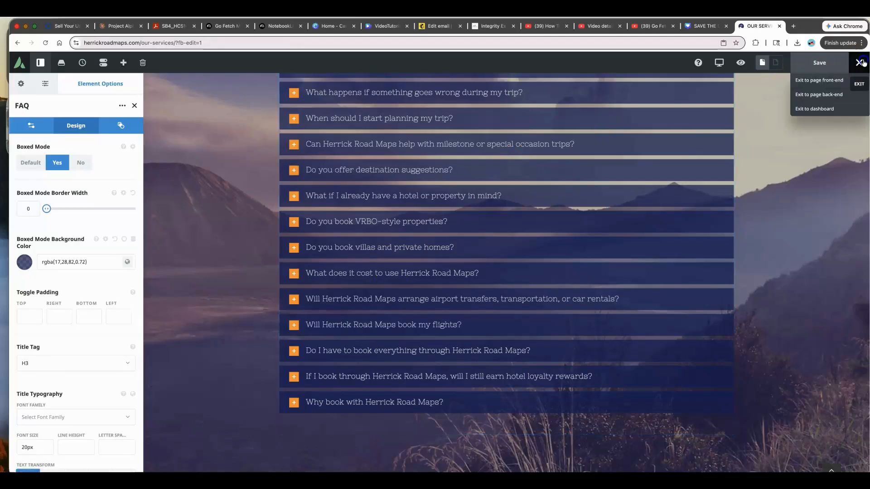
left_click(837, 95)
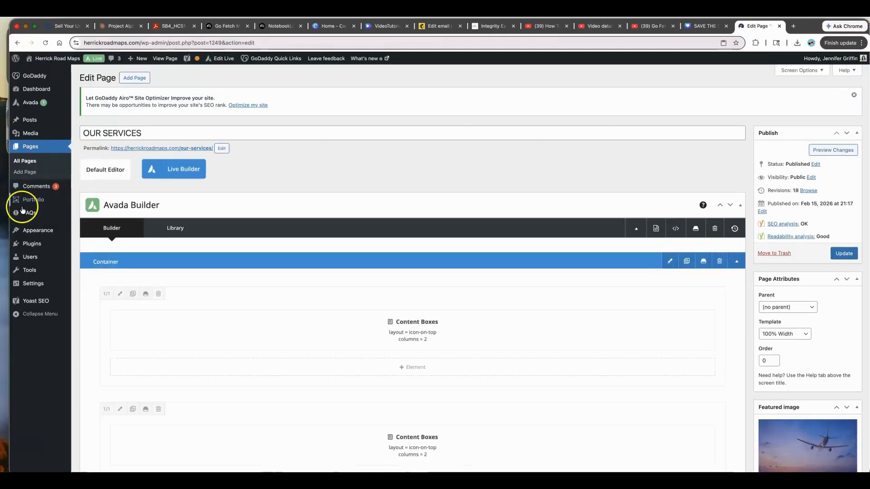
mouse_move(23, 217)
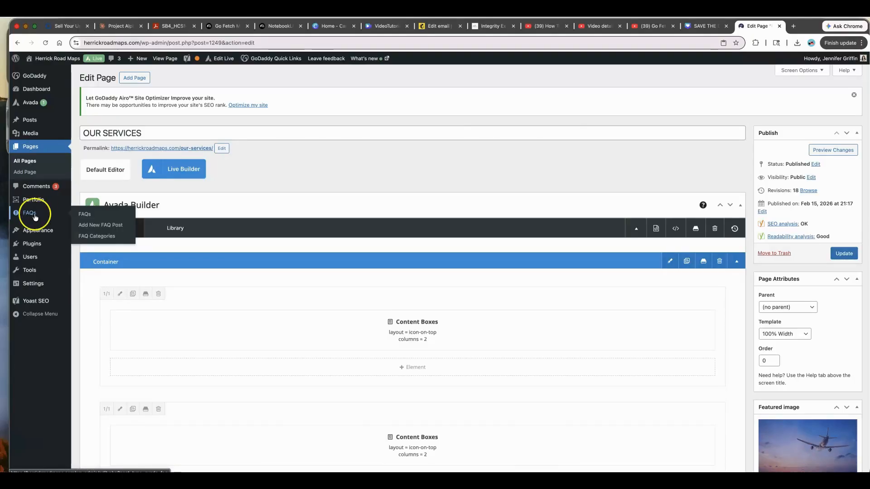
left_click(83, 218)
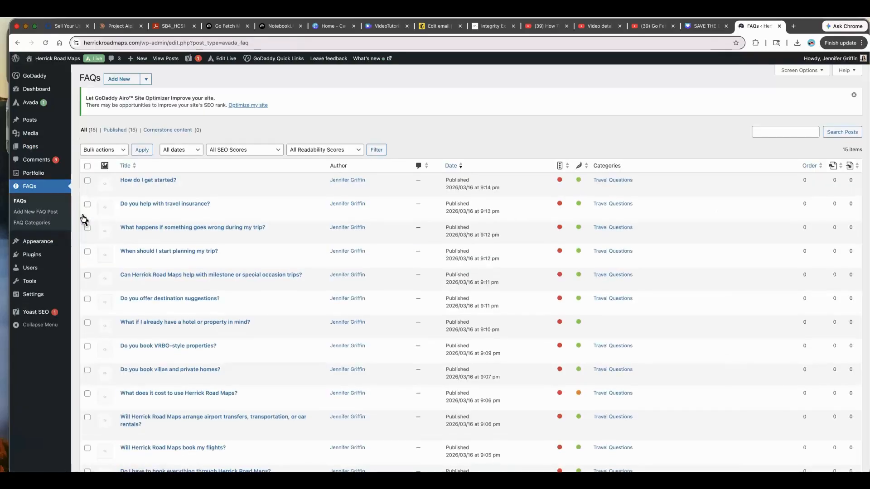
Step: Look through the FAQs list and view the answer text block of "How do I get started?", cancelling without changes
mouse_move(124, 215)
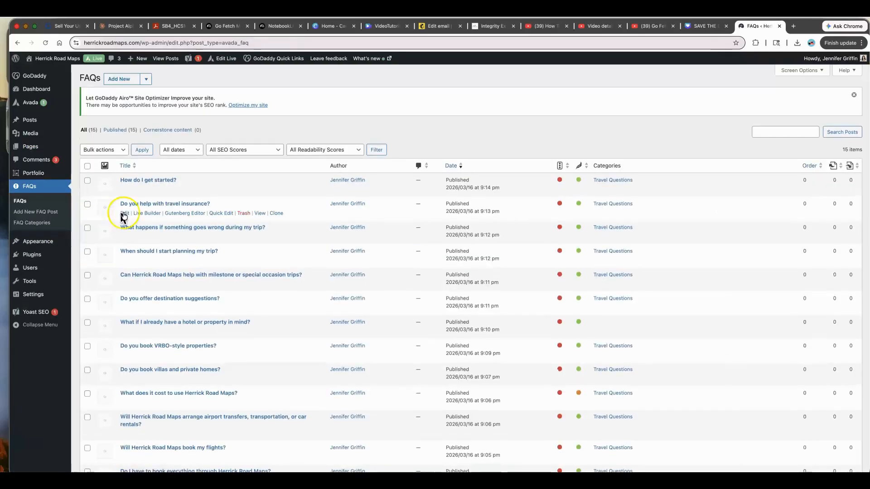
scroll(124, 215, "down", 5)
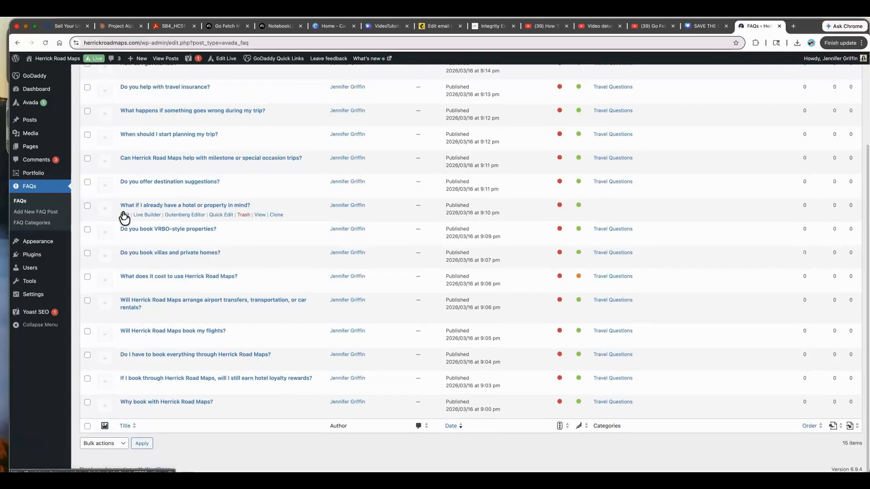
scroll(124, 215, "up", 4)
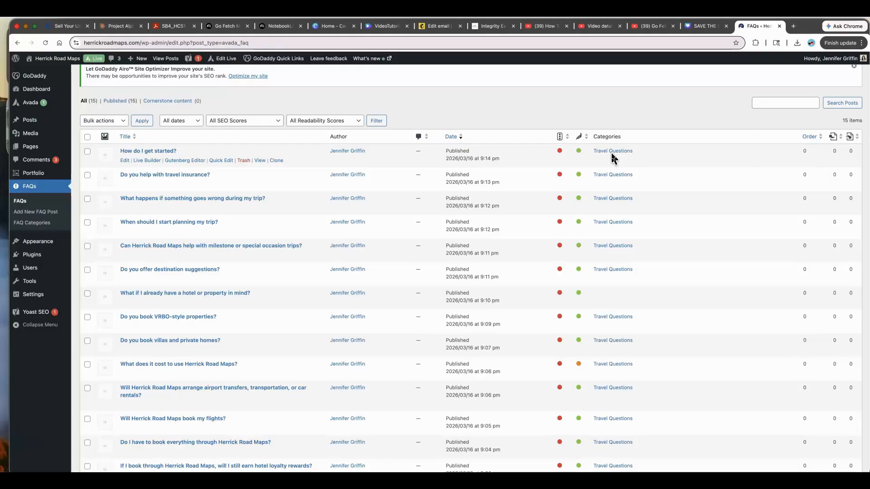
left_click(124, 161)
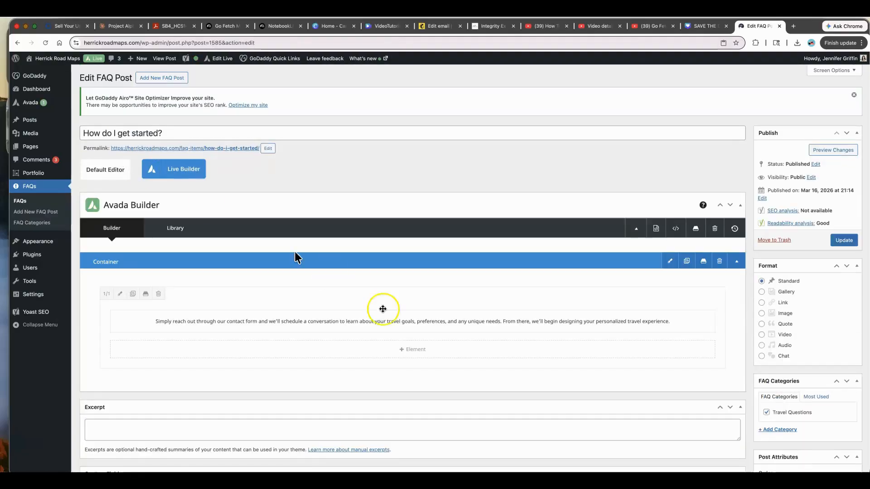
left_click(393, 321)
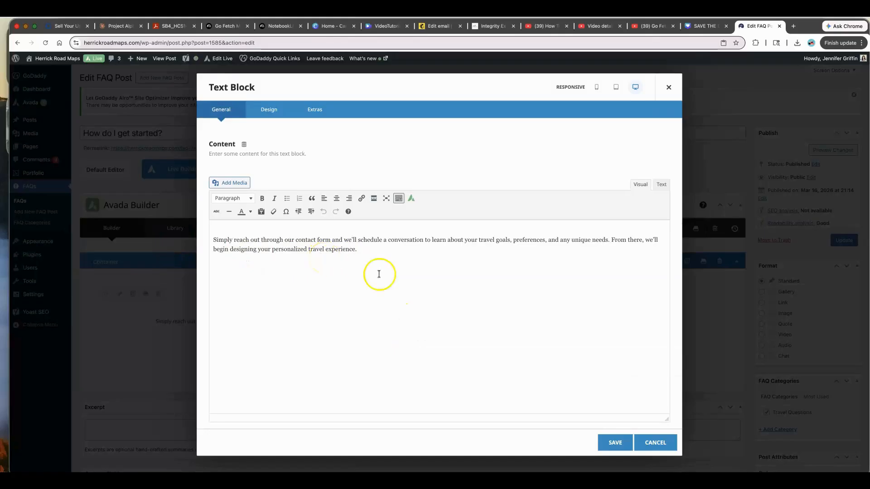
left_click(649, 449)
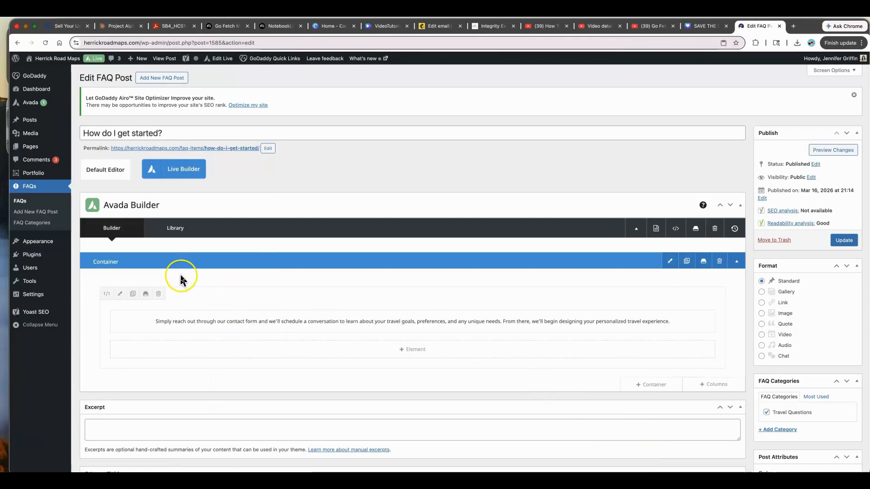
Step: Return to the list of all pages and open OUR SERVICES in the back-end editor
mouse_move(47, 147)
left_click(93, 152)
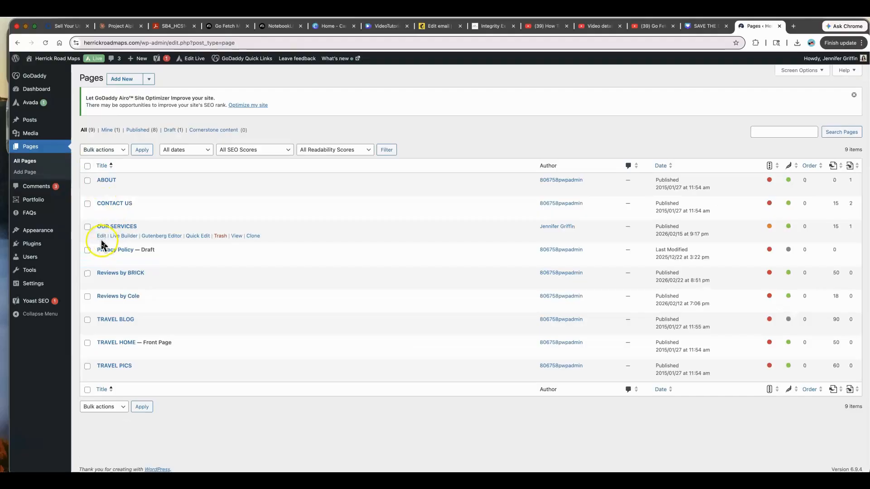
left_click(101, 237)
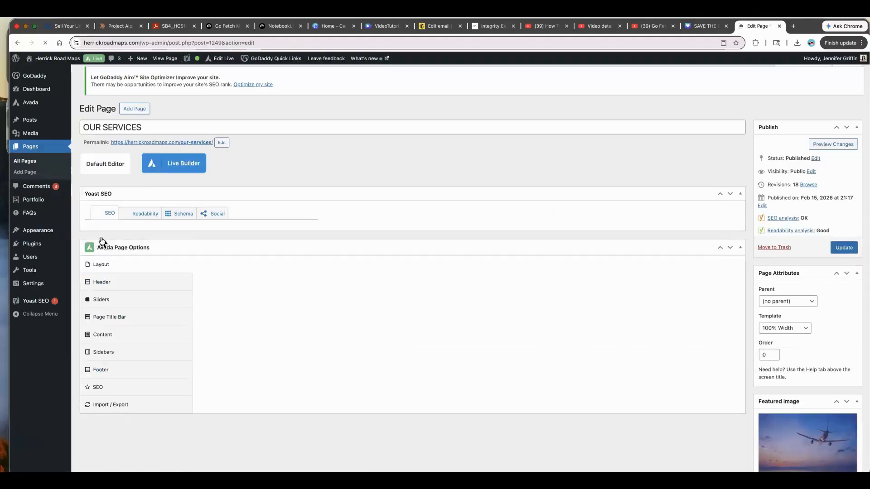
Step: Check the general settings of the FAQ element near the end of the page layout, including Categories, and close them unchanged
scroll(389, 217, "down", 2)
scroll(389, 219, "down", 15)
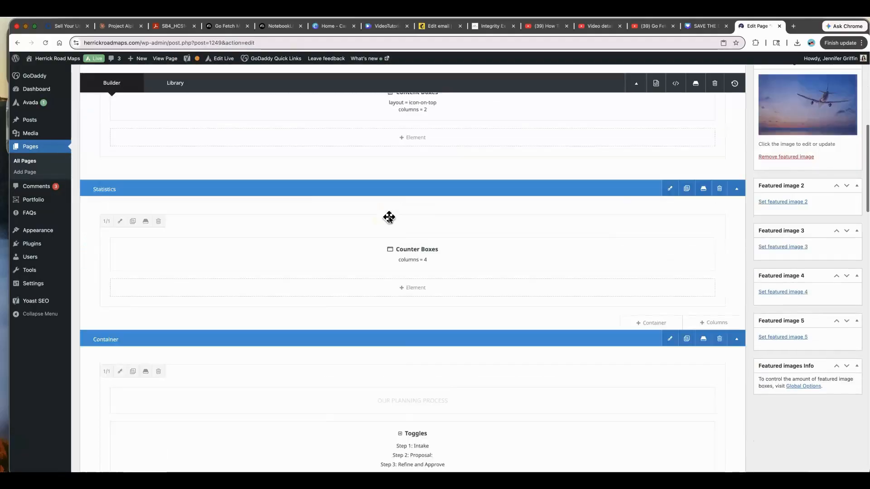
scroll(389, 222, "up", 6)
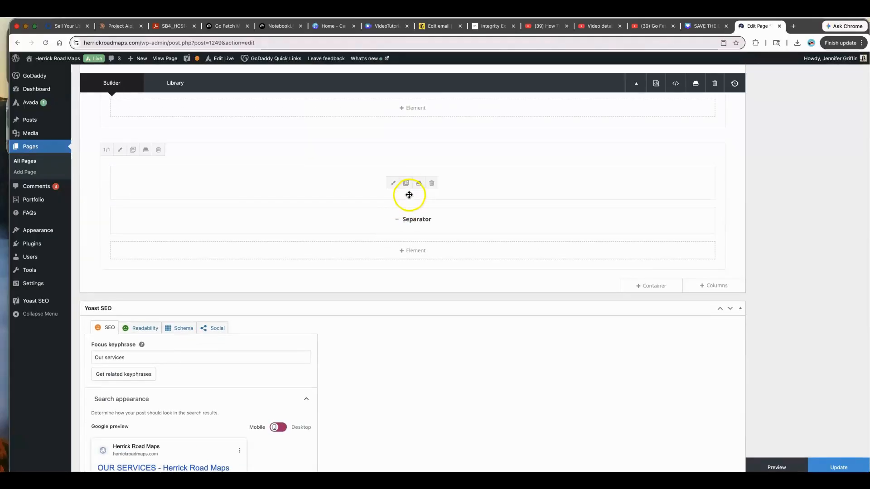
left_click(394, 186)
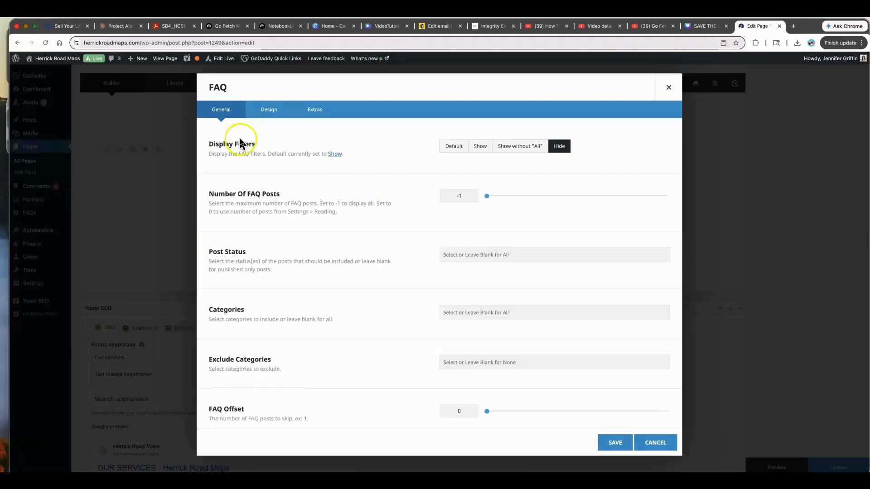
scroll(328, 175, "down", 4)
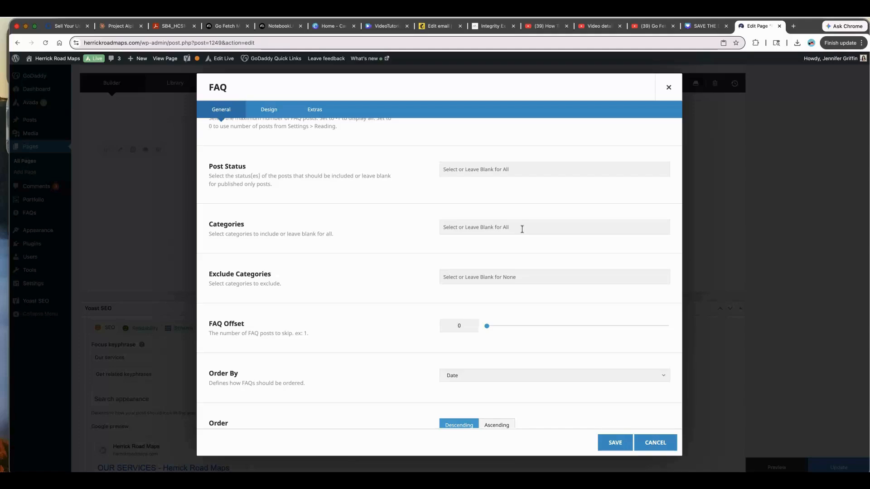
left_click(669, 89)
left_click(652, 119)
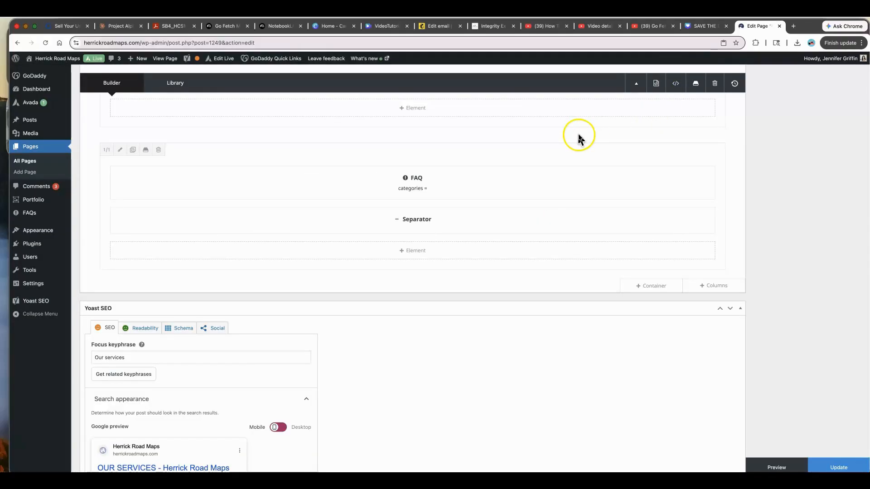
Step: Bring up the dashboard's FAQ management options
mouse_move(33, 212)
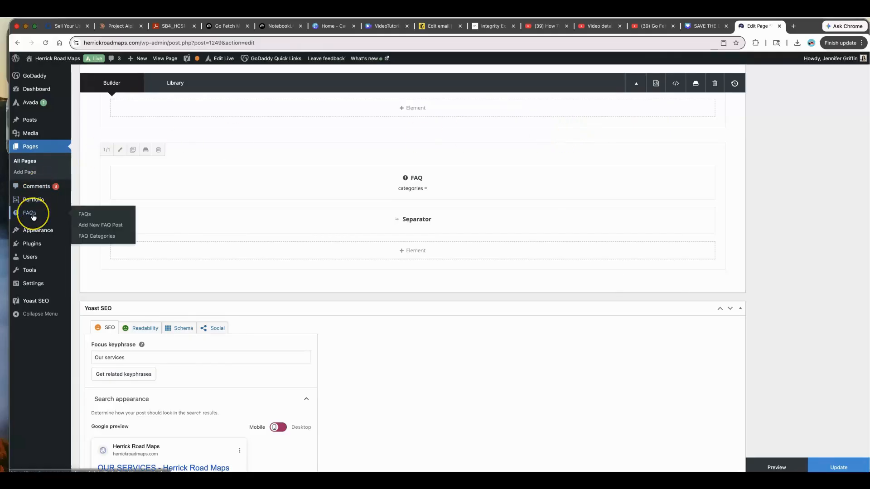